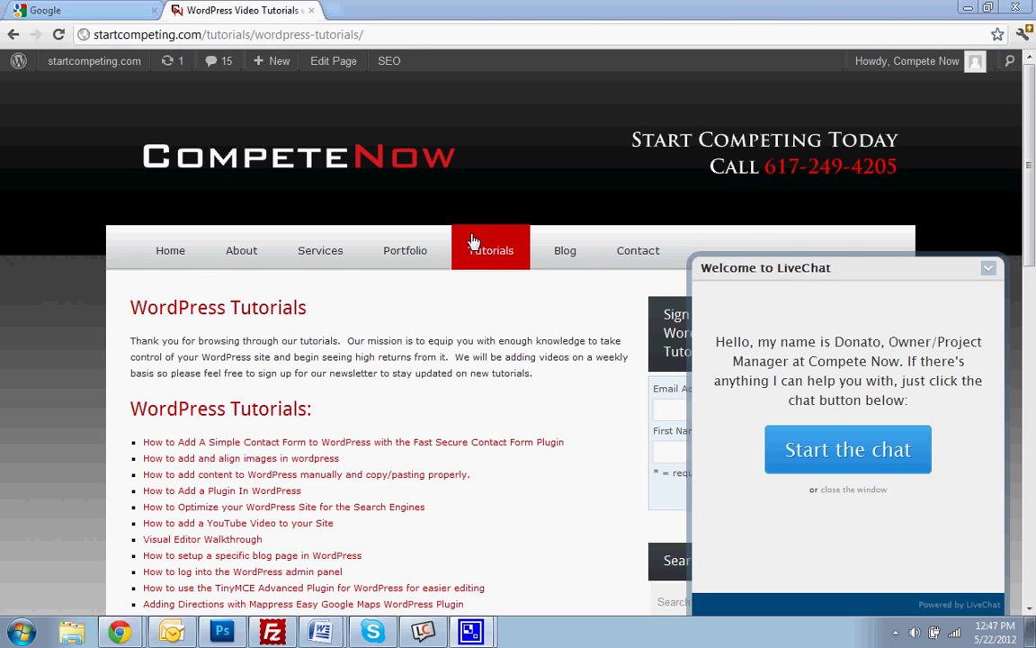
- Minimize the LiveChat greeting, then scroll the WordPress Tutorials page down and back up
click(987, 270)
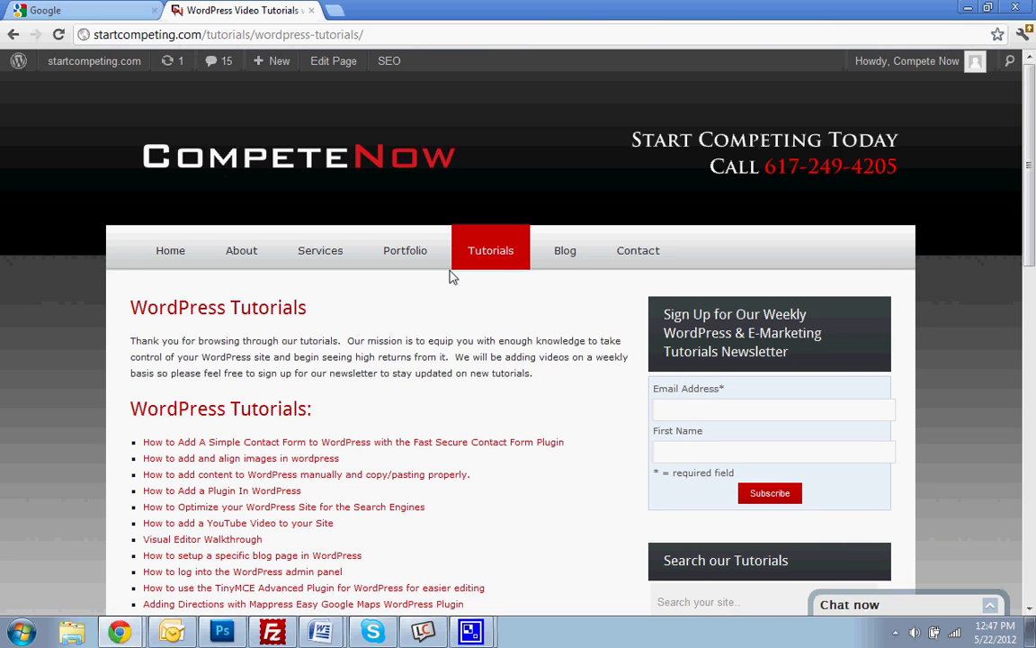
scroll(229, 319, down, 5)
scroll(404, 439, up, 5)
- Open Google Analytics from the Google account's product list
click(142, 7)
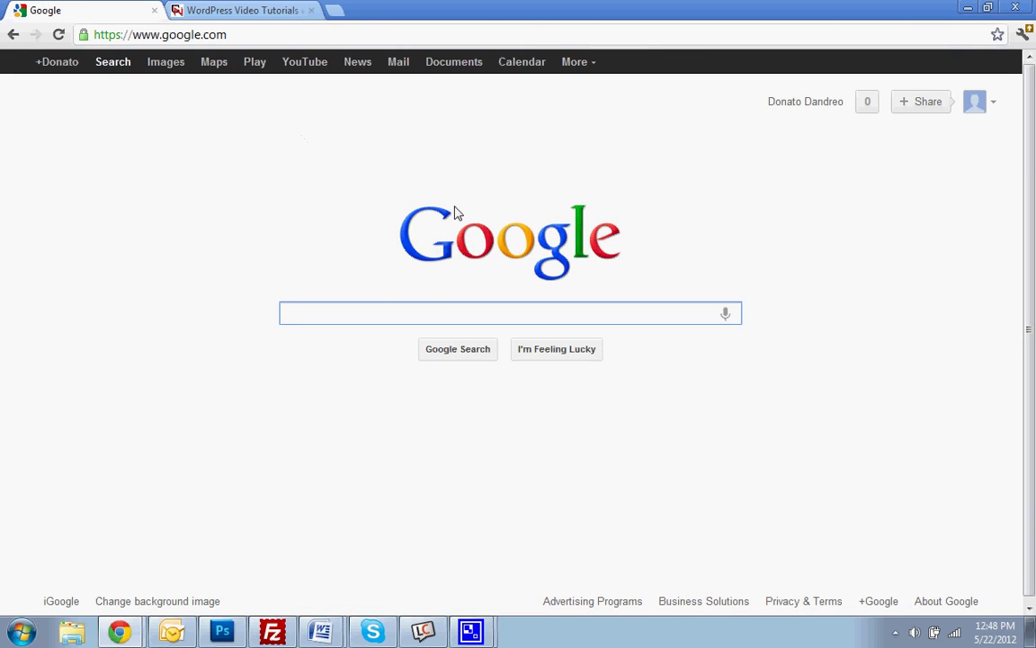
click(800, 105)
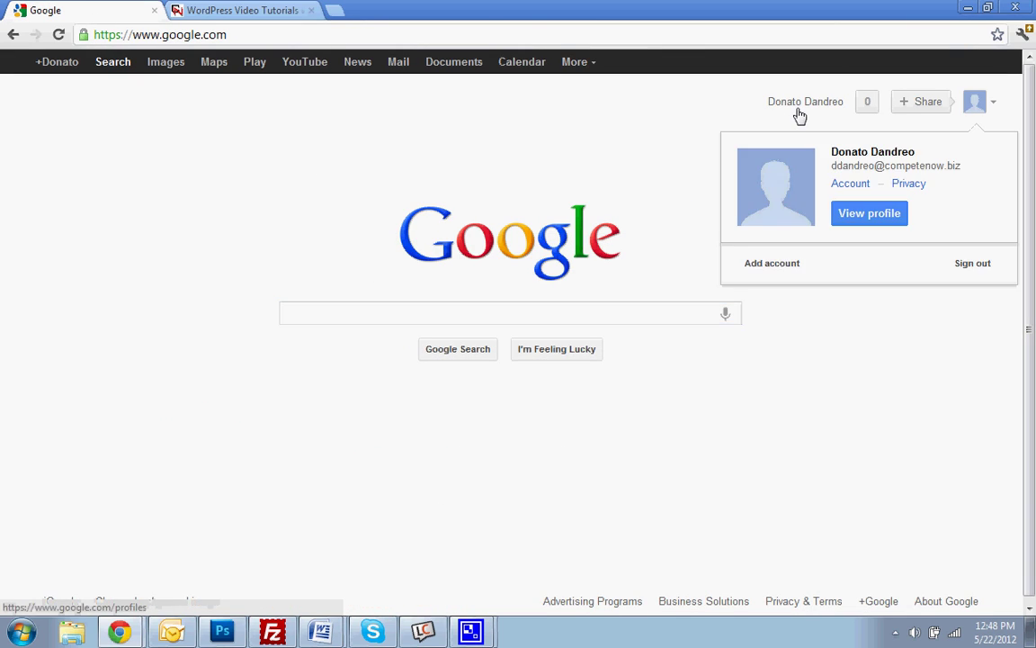
click(850, 183)
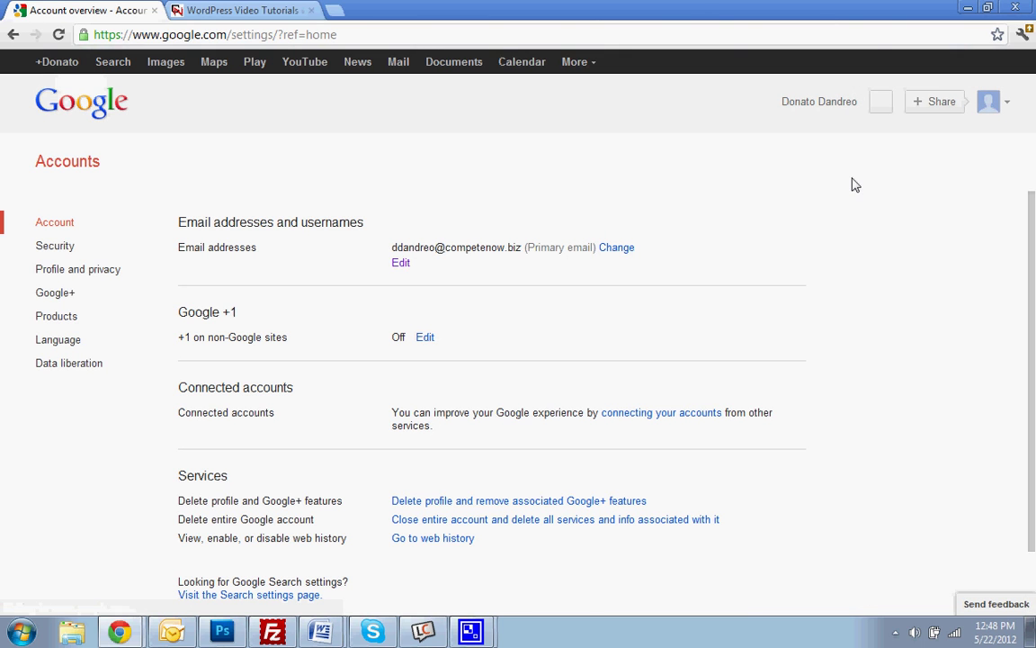
click(76, 322)
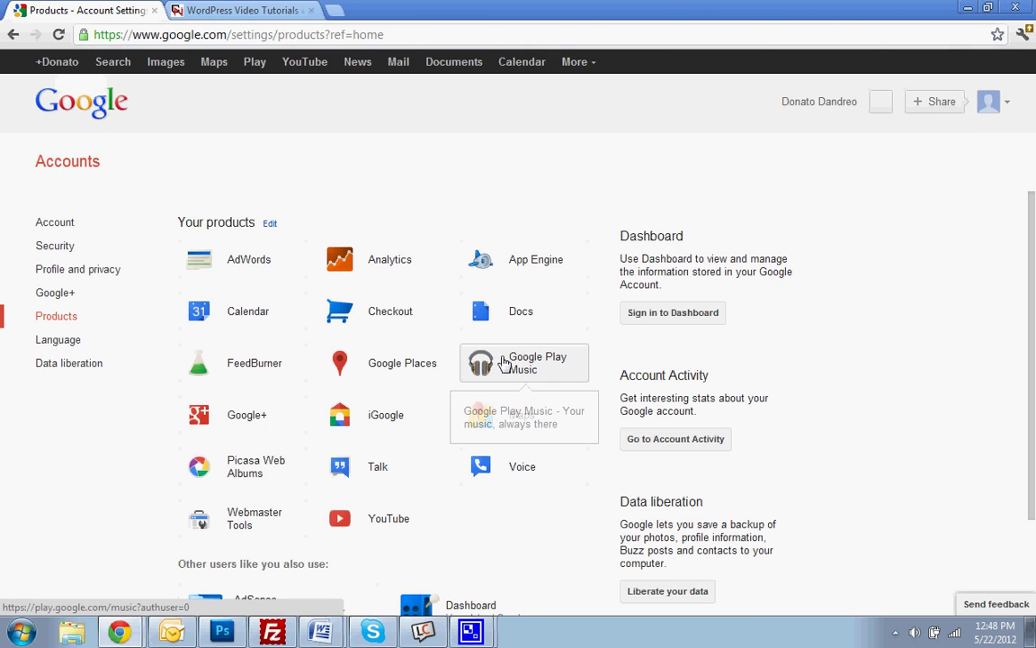
click(405, 272)
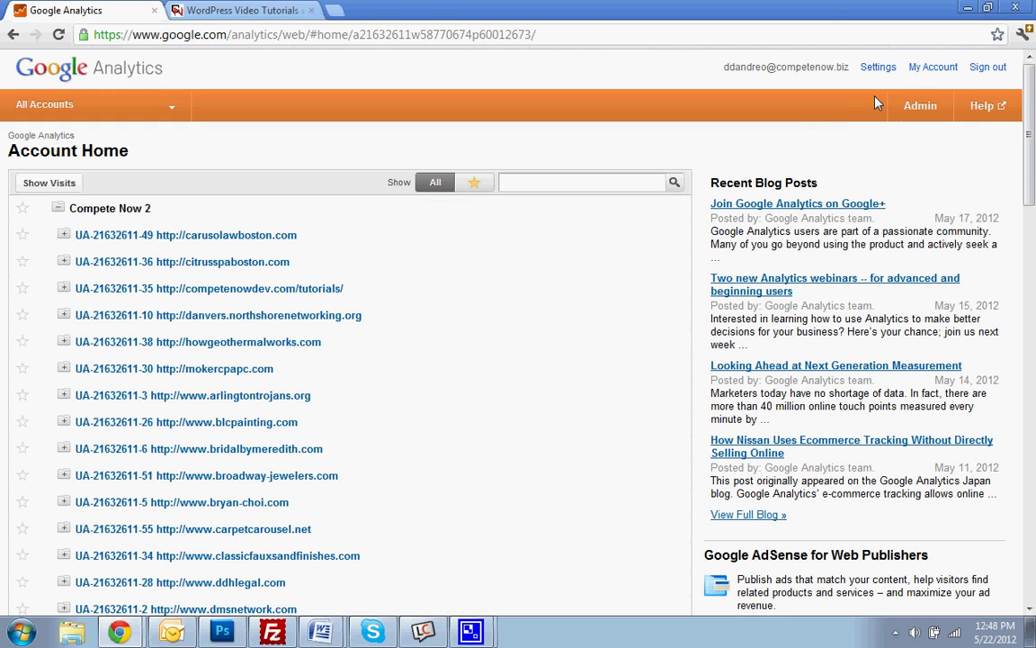
- Show the Filters page of the Compete Now 2 account in Admin
click(923, 106)
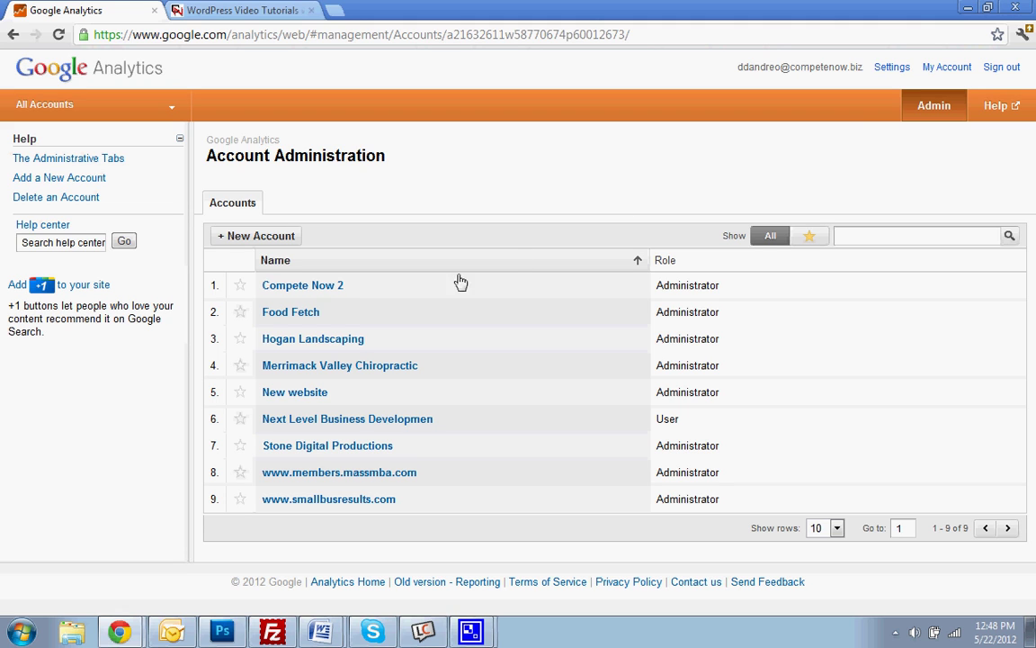
click(344, 286)
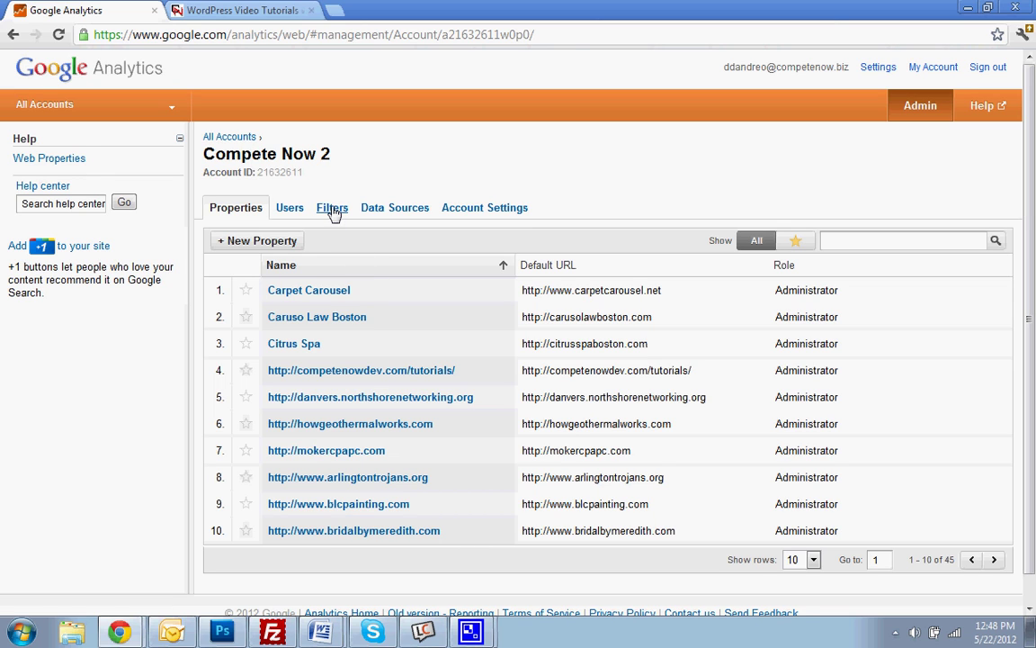
click(333, 209)
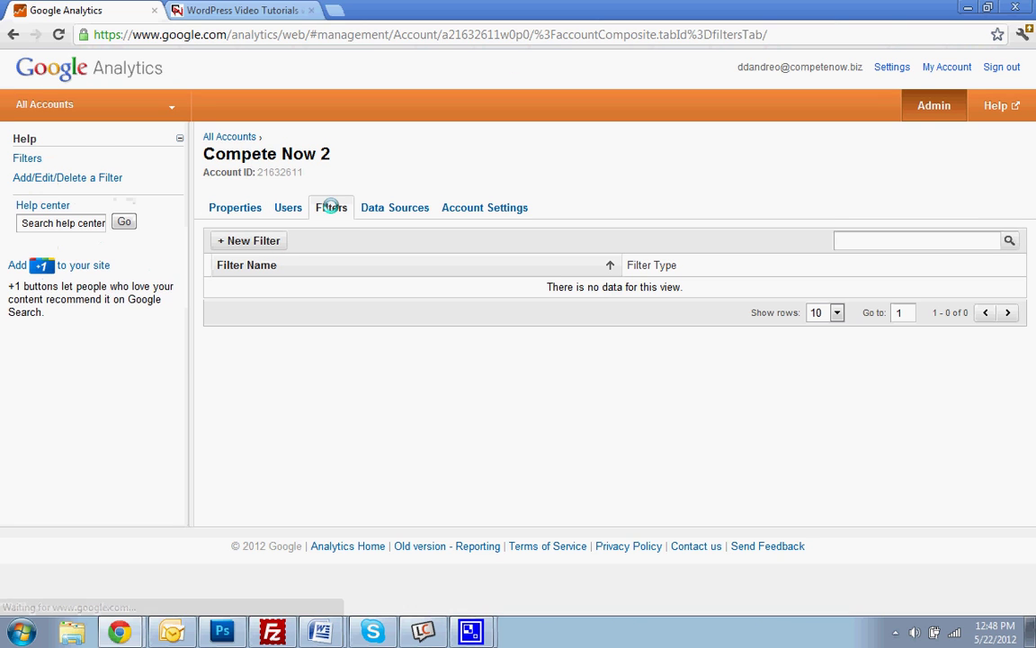
- Create a new filter named 'Block Myself' excluding traffic from IP addresses that are equal to
click(233, 244)
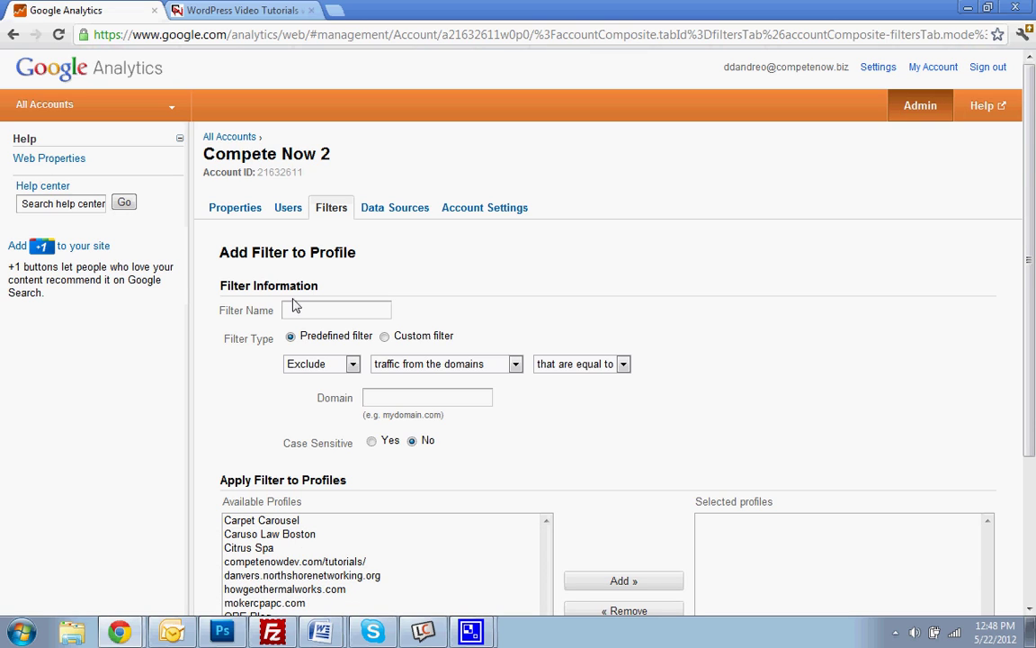
click(293, 307)
text(Block Myself)
scroll(610, 275, down, 1)
click(447, 285)
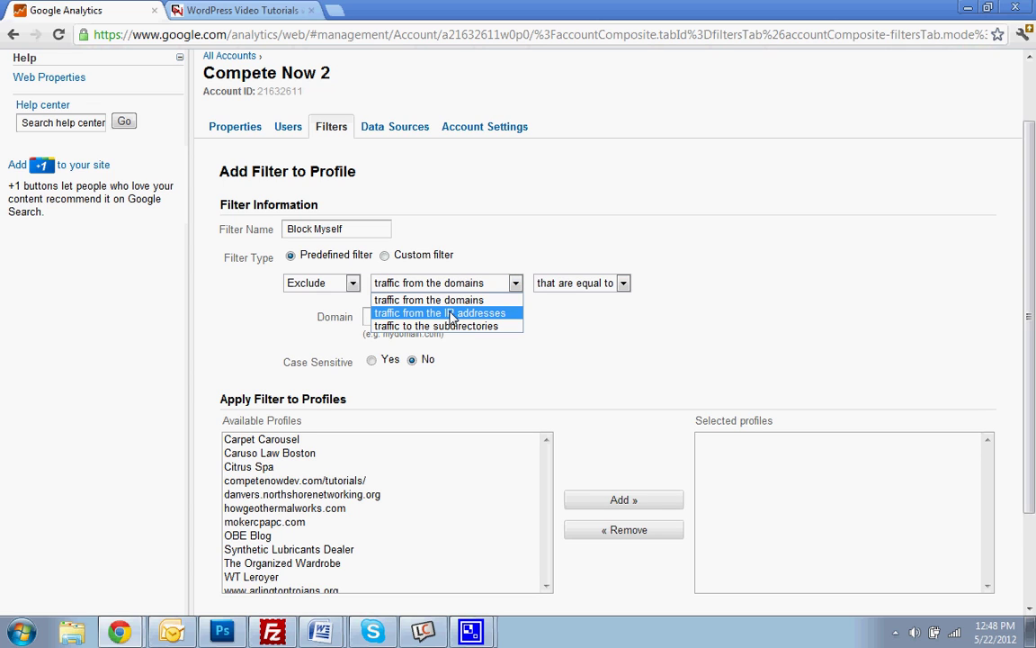
click(450, 315)
click(576, 284)
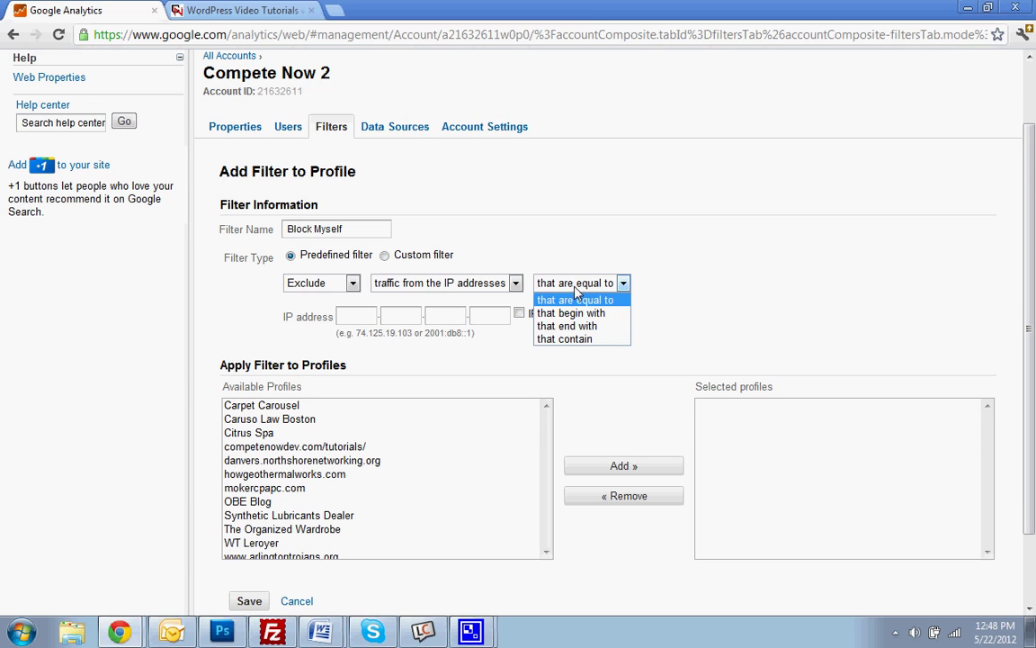
click(575, 296)
click(347, 316)
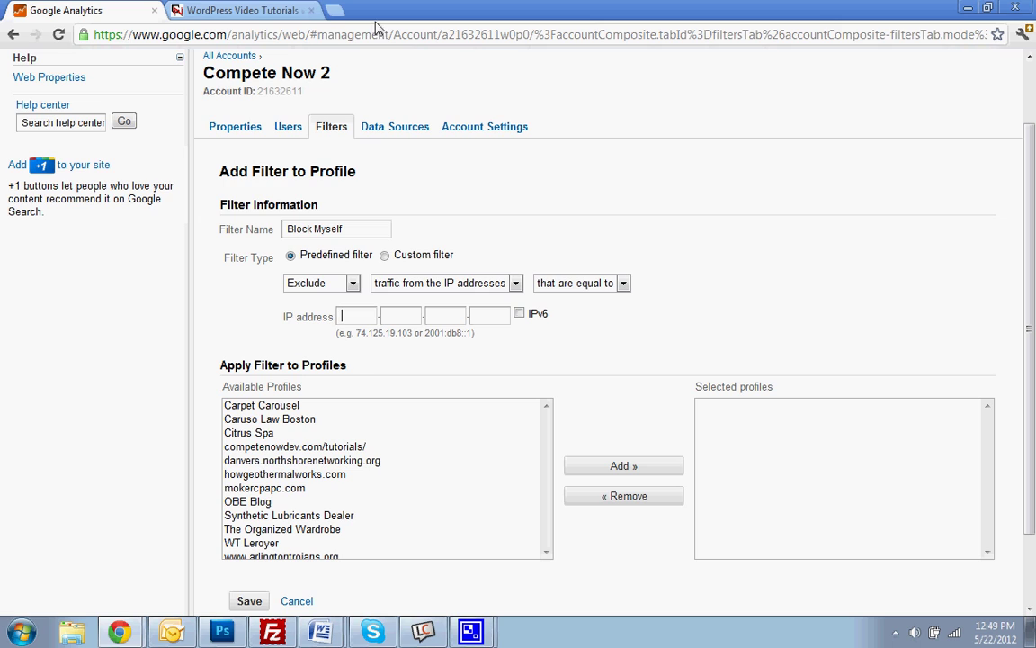
- Enter IP 872.932.298.928 and add Carpet Carousel, howgeothermalworks.com and The Organized Wardrobe profiles
text(872.932.298.928)
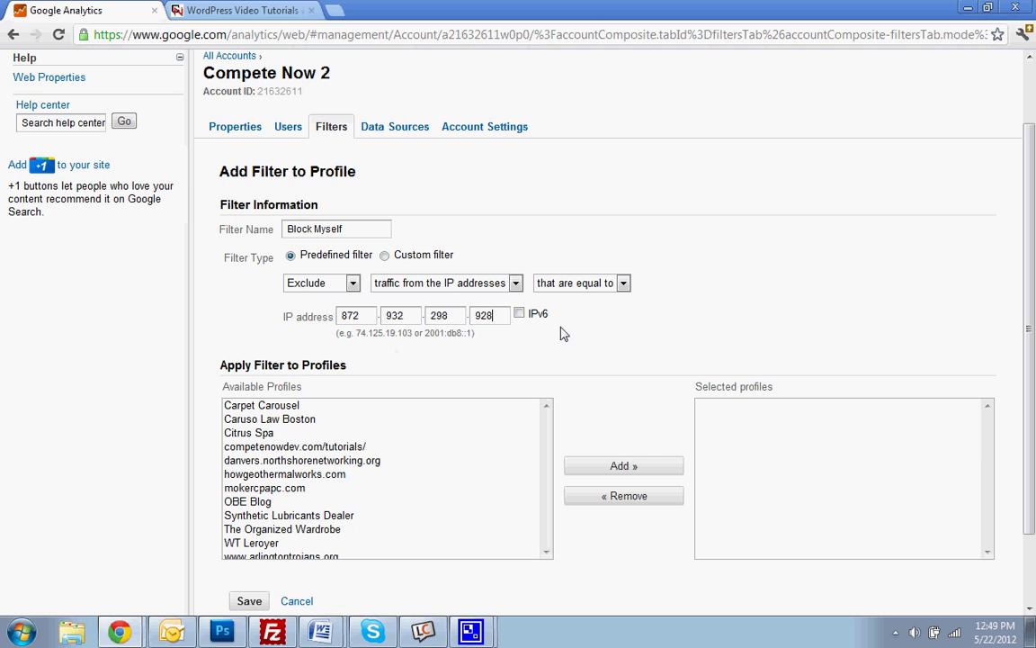
scroll(582, 358, down, 2)
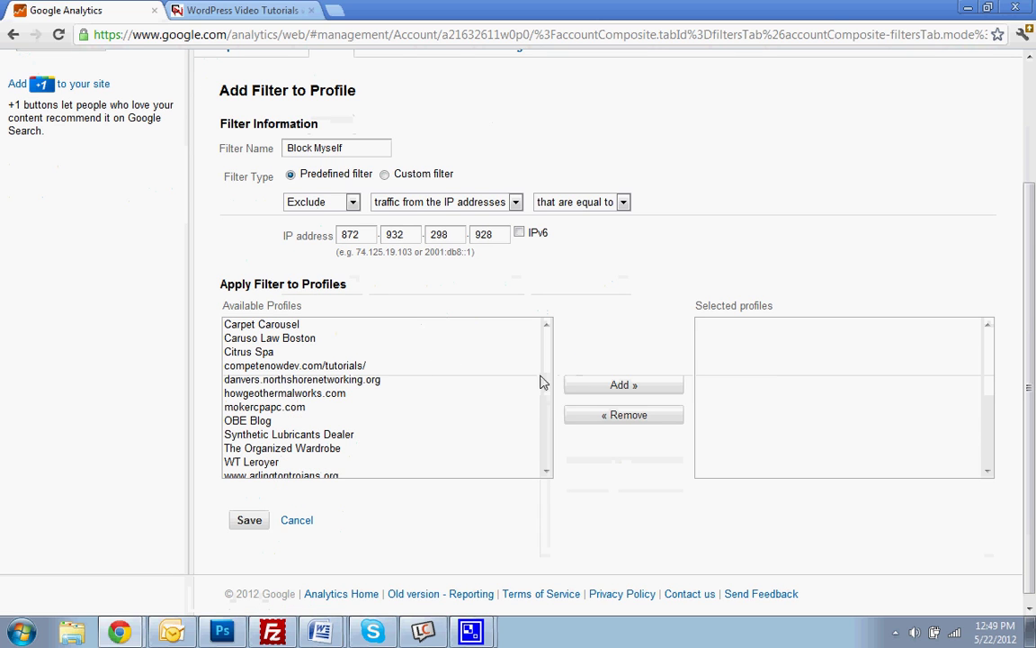
click(407, 407)
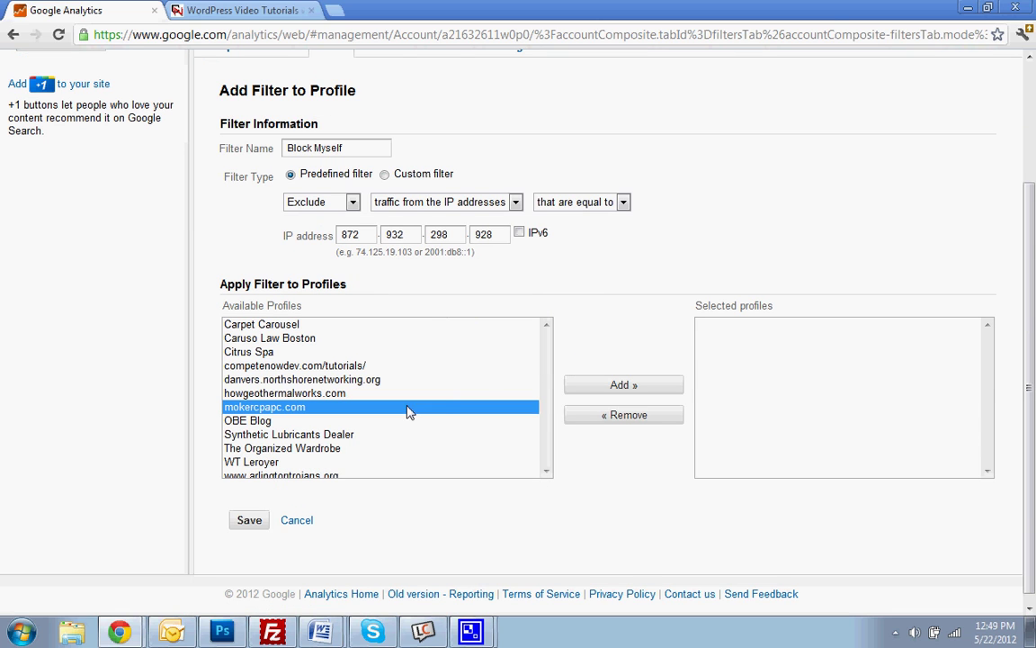
click(274, 324)
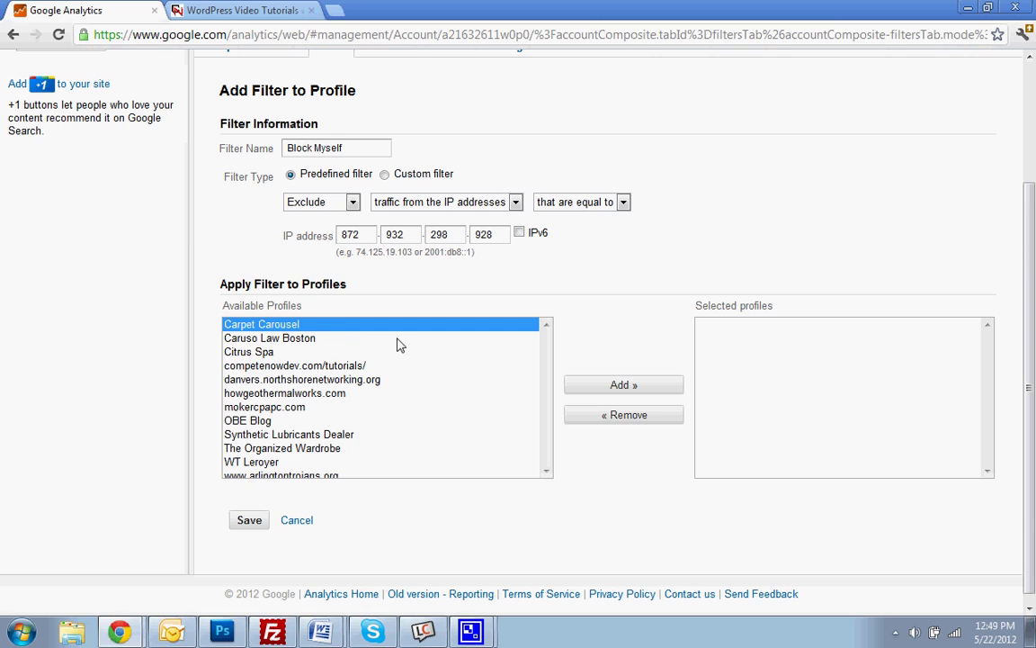
click(663, 388)
click(273, 379)
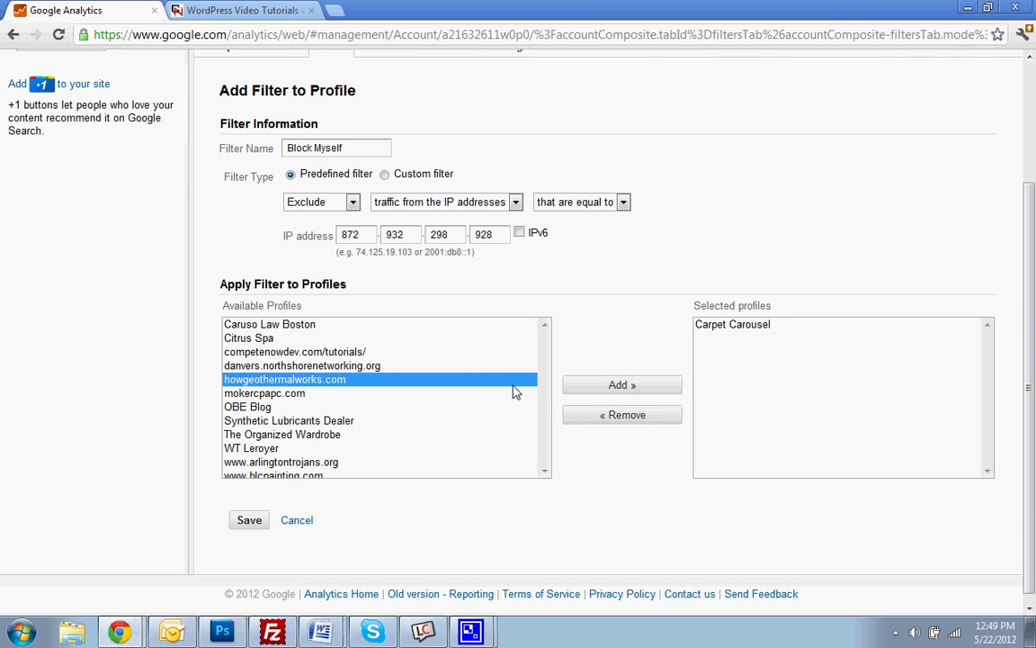
click(622, 385)
click(394, 420)
click(665, 384)
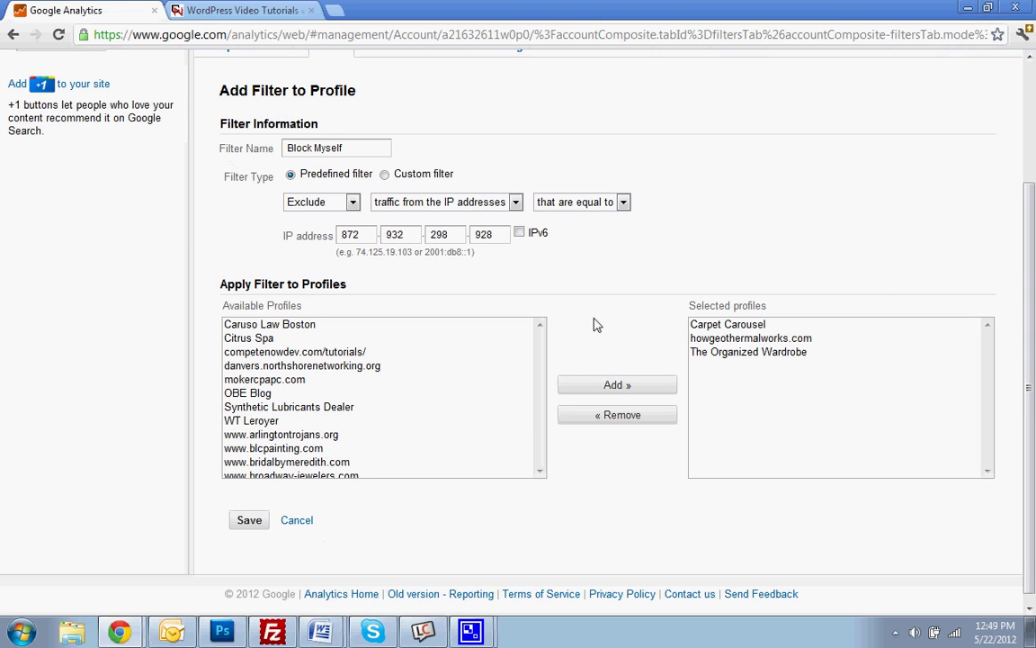
- Save the filter, which flags 'Invalid IP address', and return to the first IP box
click(235, 524)
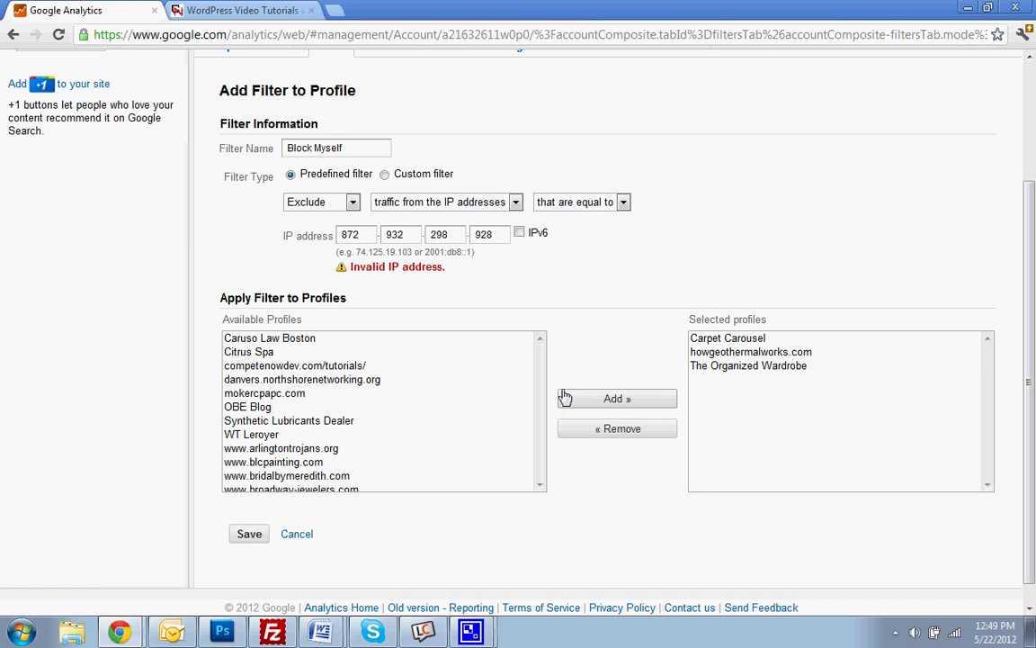
click(345, 234)
scroll(464, 288, up, 2)
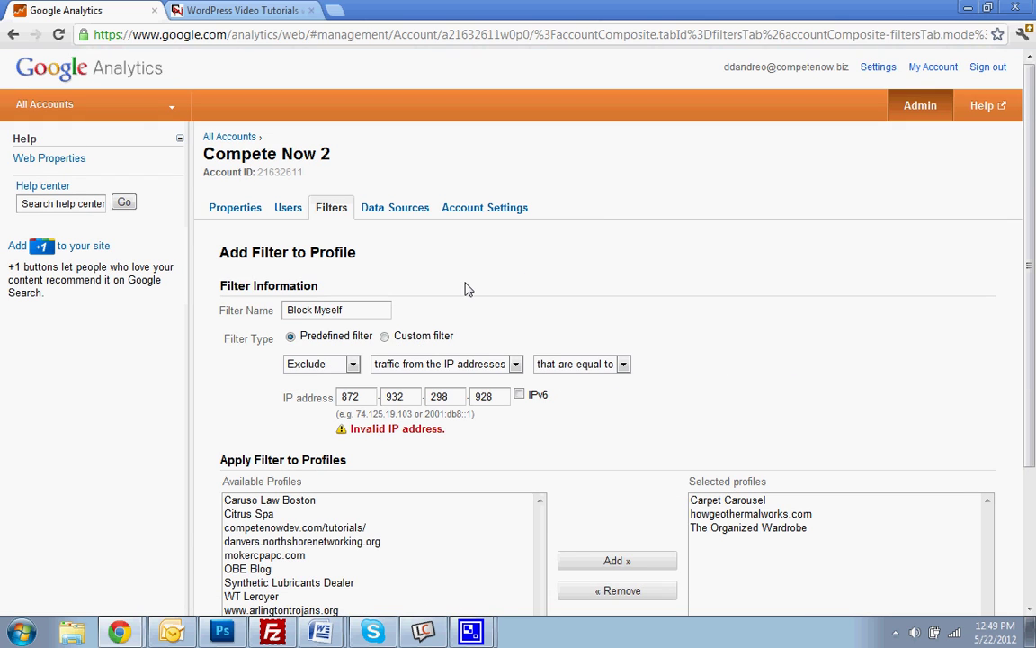
- Return to the CompeteNow WordPress Video Tutorials tab
click(241, 10)
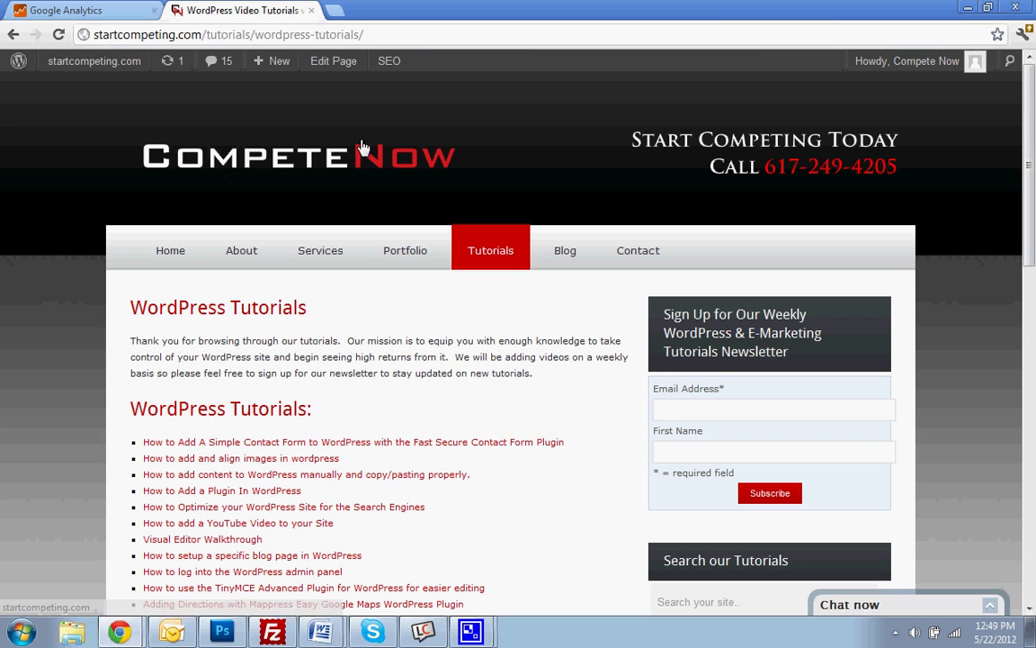